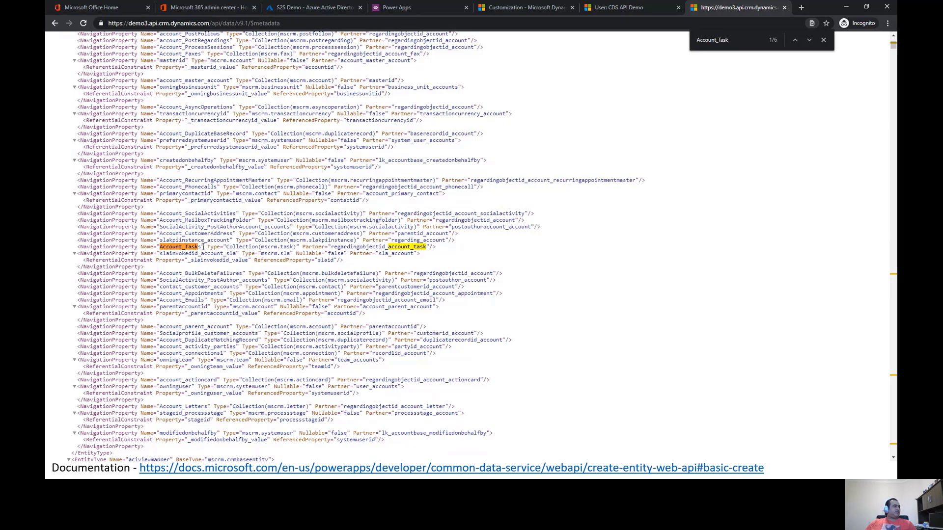
Step: Highlight the Account_Task navigation property in the metadata, then switch to Postman and maximize its window
left_click_drag(197, 247, 161, 247)
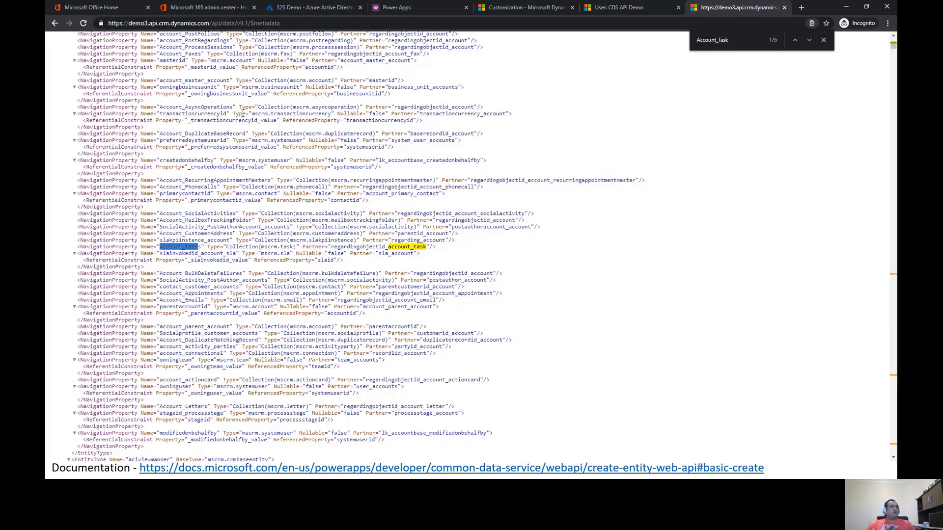
left_click(845, 7)
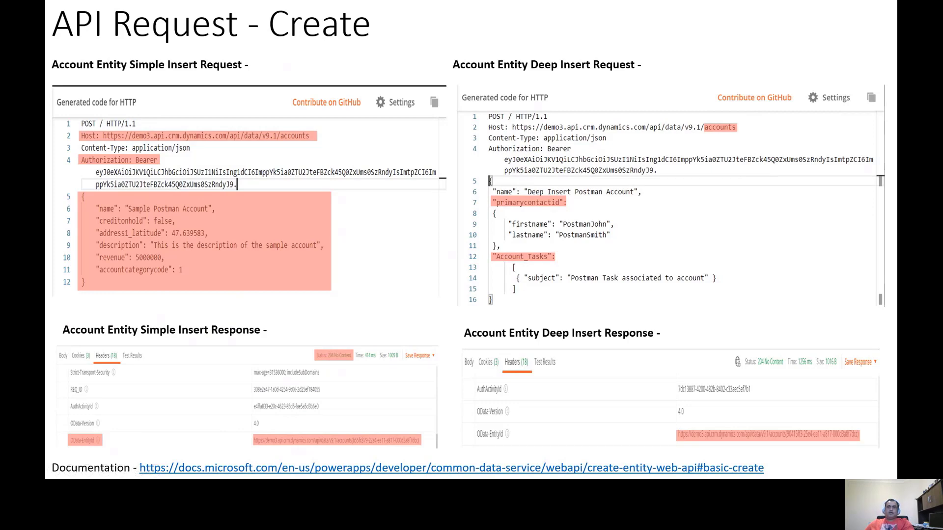
key("alt+Tab")
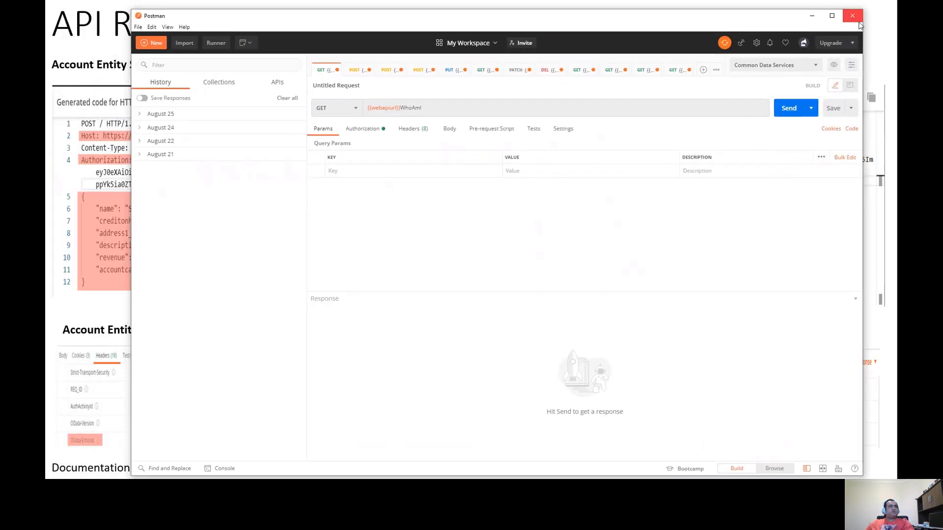
left_click(832, 15)
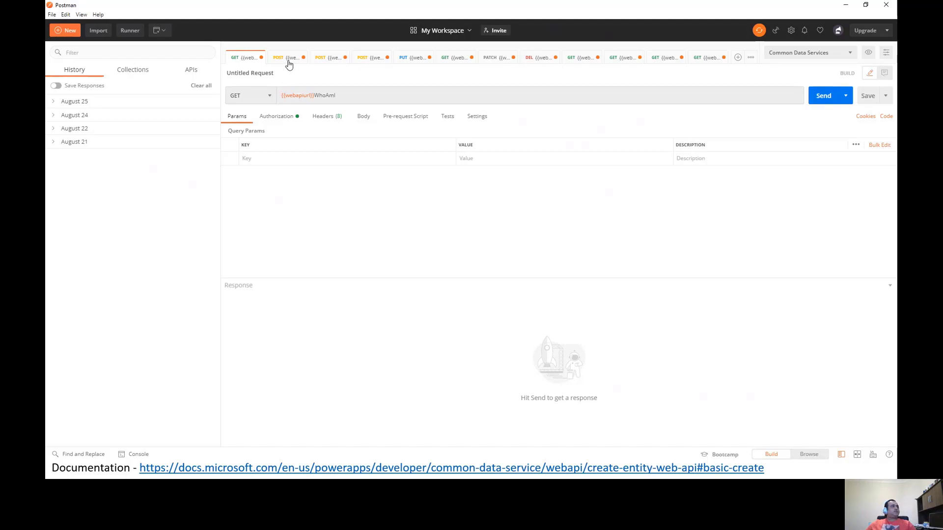
Step: Review the variables of the Common Data Services environment, including url, clientid, webapiurl, callback and authurl
left_click(868, 53)
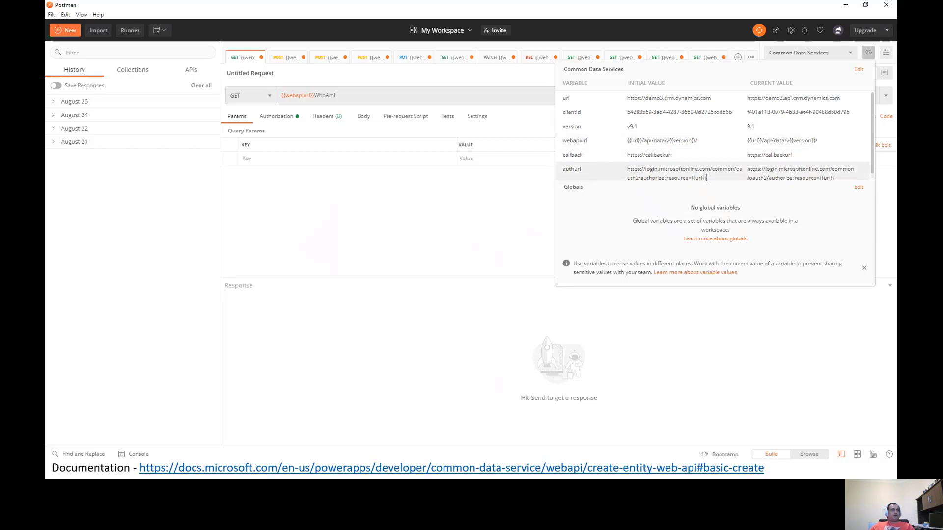
scroll(725, 178, "down", 1)
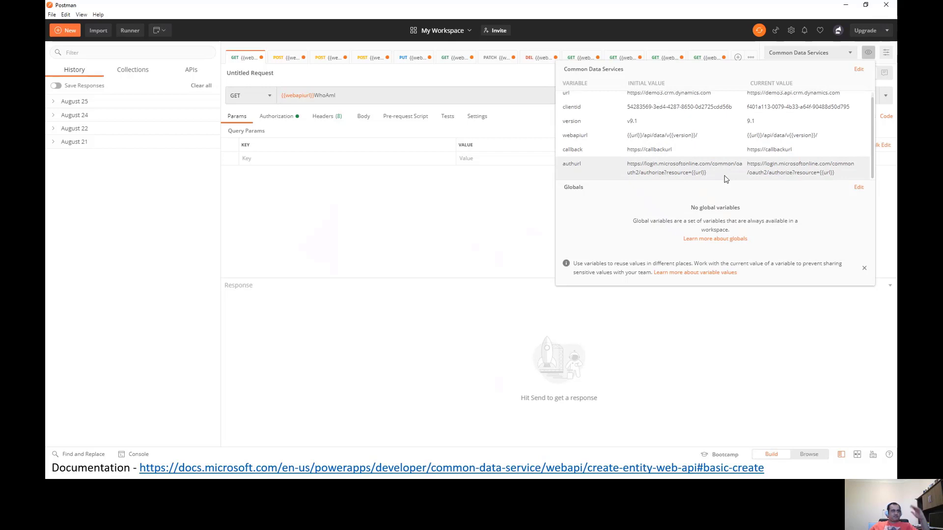
left_click(817, 362)
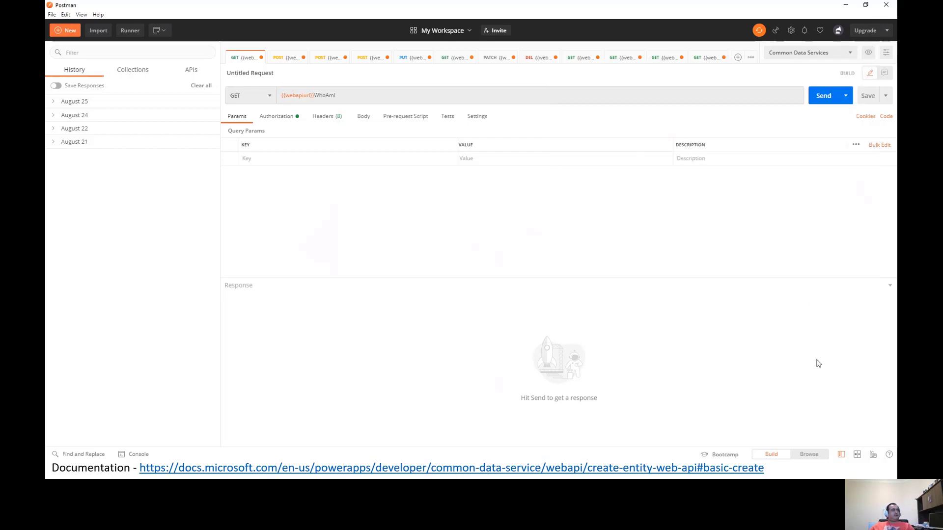
Step: In the simple accounts POST request body, set name to "CDS Demo Sample Postman Account" and append "CDS Demo" to the description
left_click(284, 60)
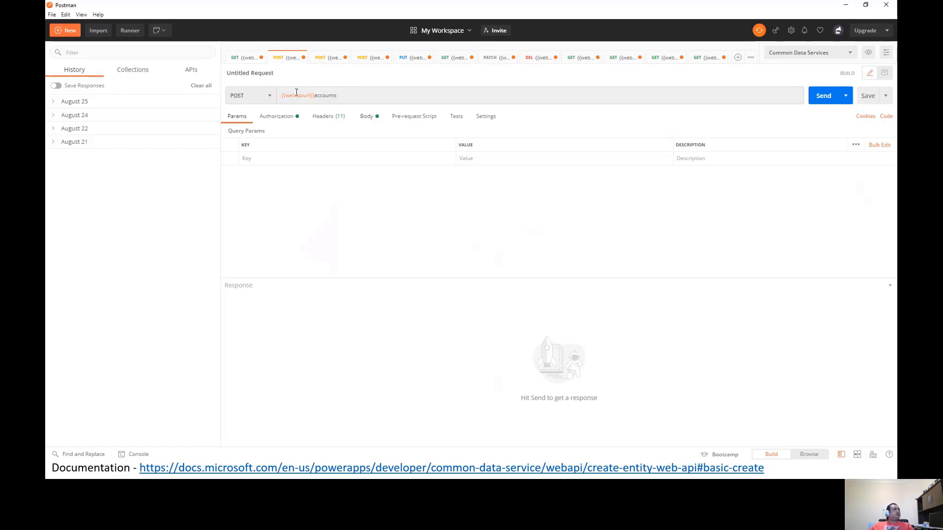
left_click(368, 118)
left_click(289, 158)
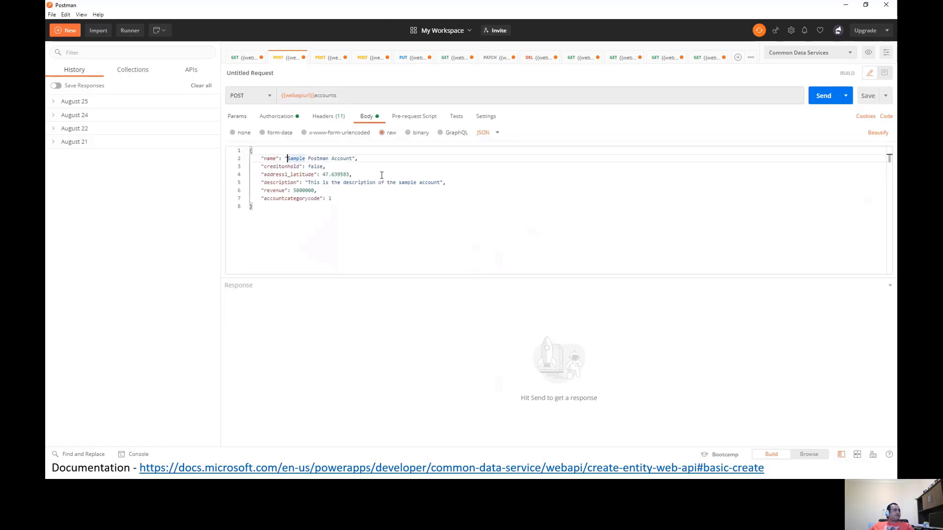
type("CDS ")
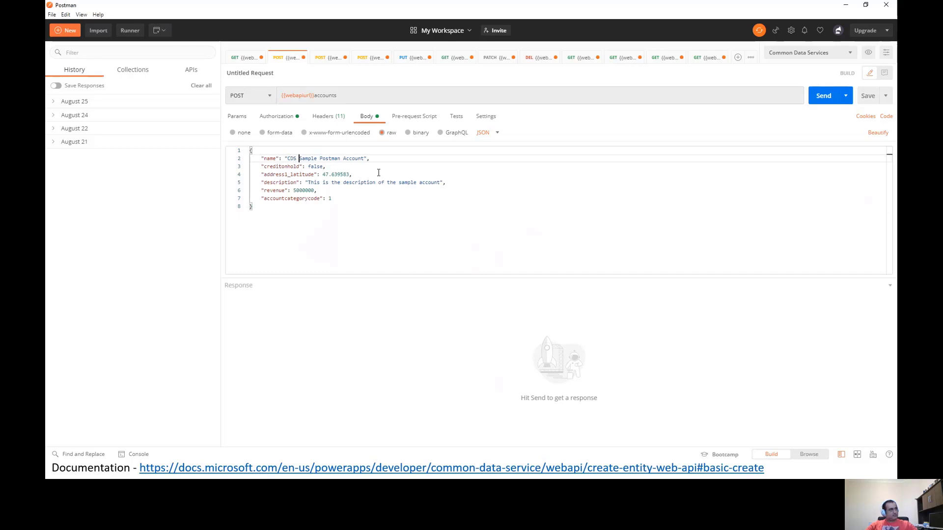
type("Demo")
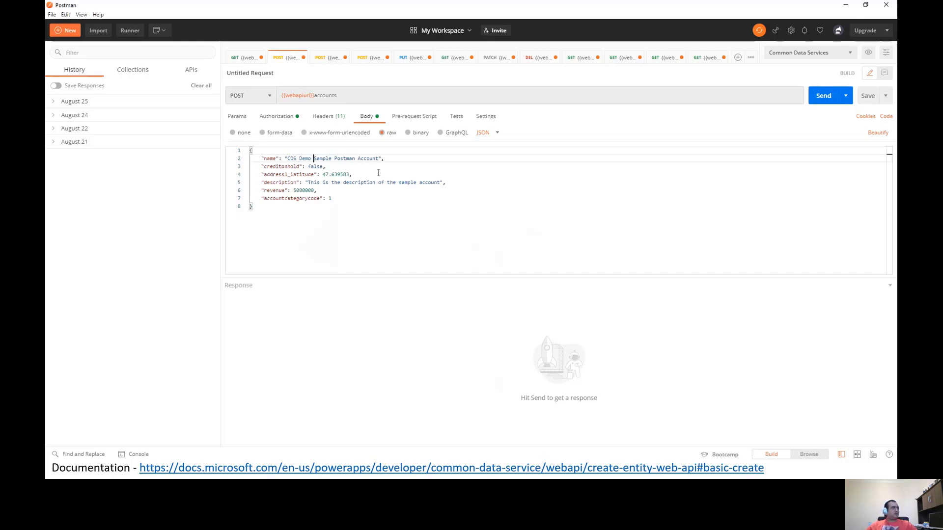
left_click(440, 183)
type("CDS Demo")
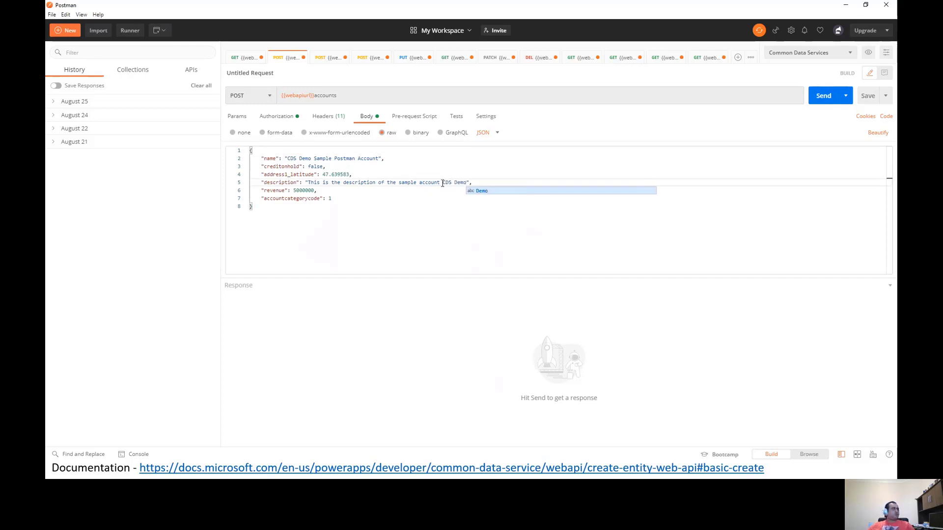
left_click(390, 223)
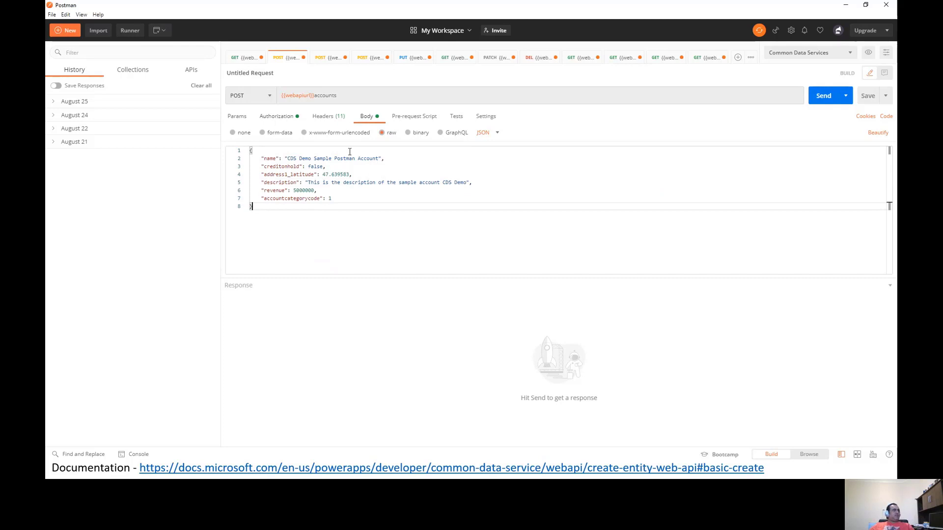
Step: Request a new OAuth 2.0 access token for the simple account insert and apply it to the request
left_click(275, 119)
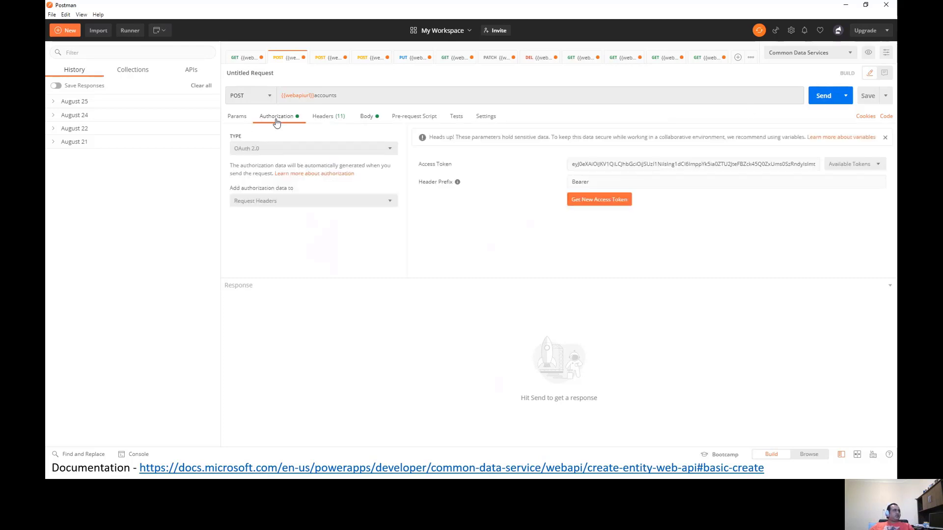
left_click(611, 202)
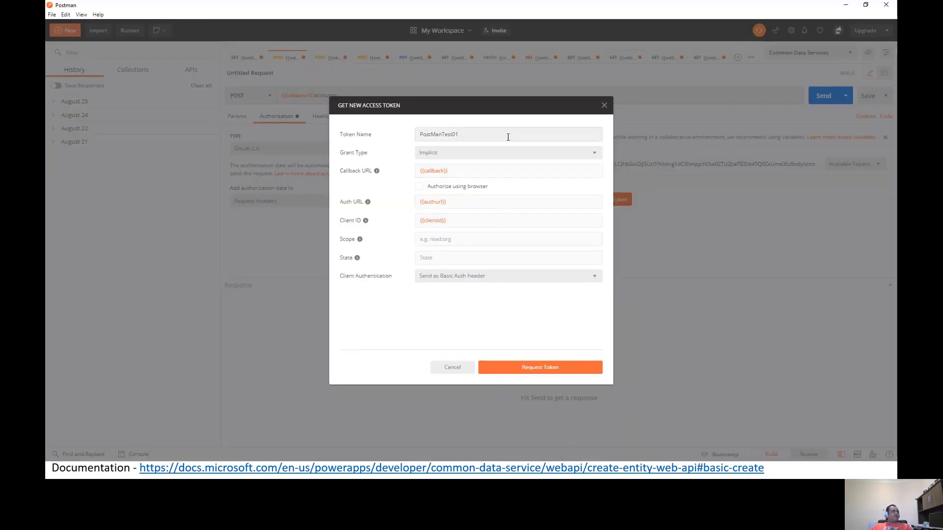
left_click(555, 371)
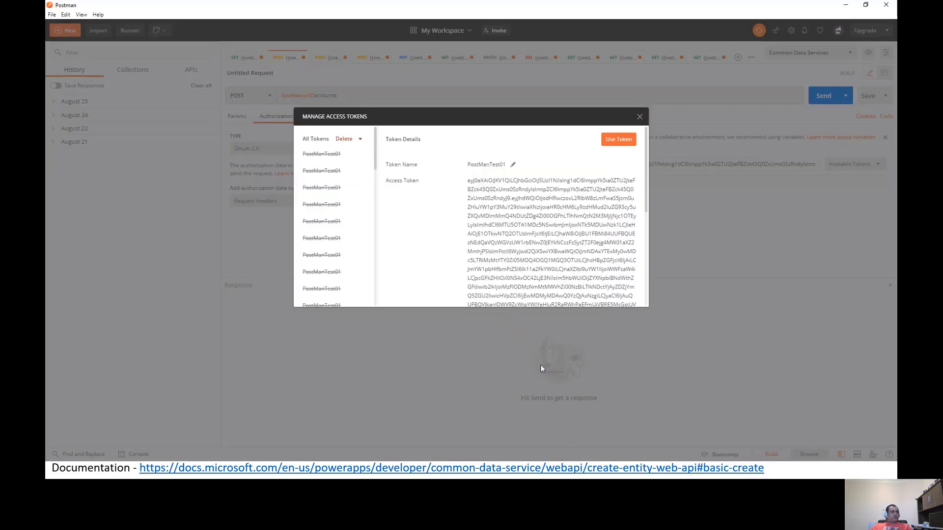
left_click(616, 142)
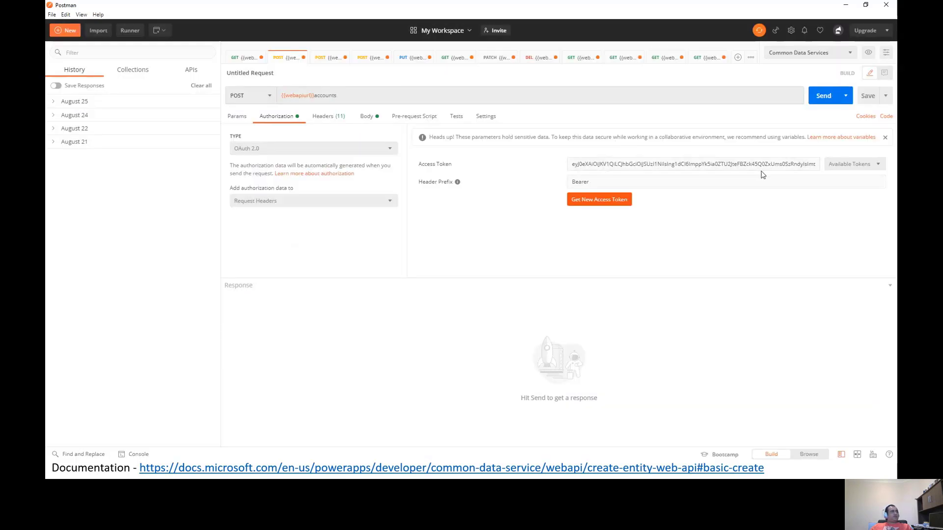
Step: Check the simple insert's JSON body and Content-Type header, and send the POST request to create the account
left_click(368, 119)
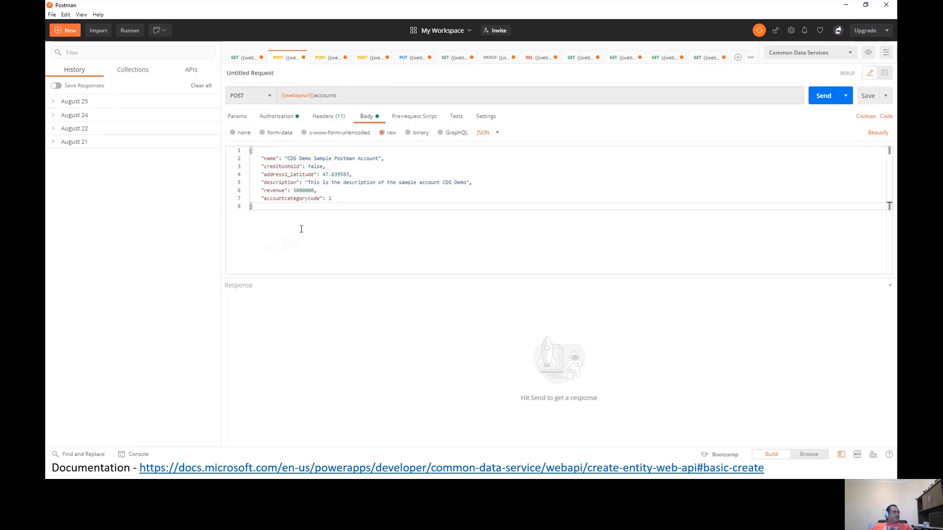
left_click(324, 120)
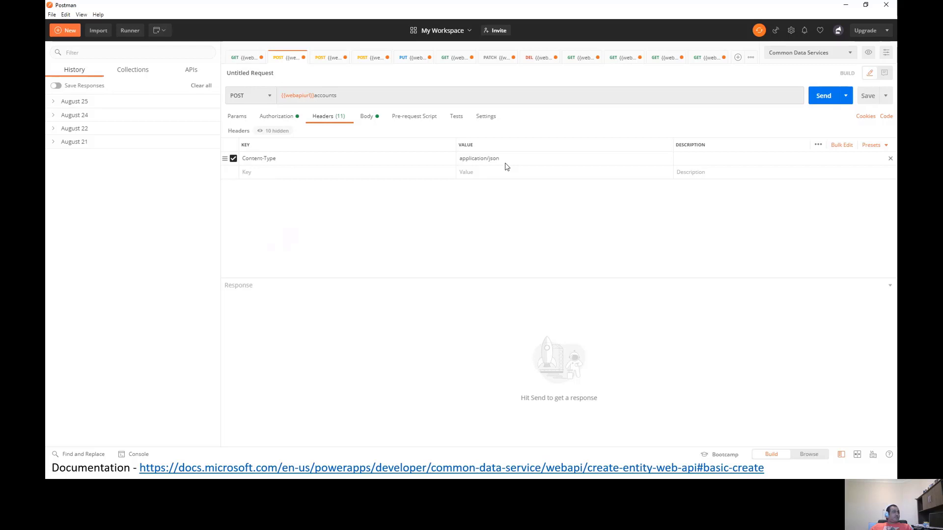
left_click(367, 118)
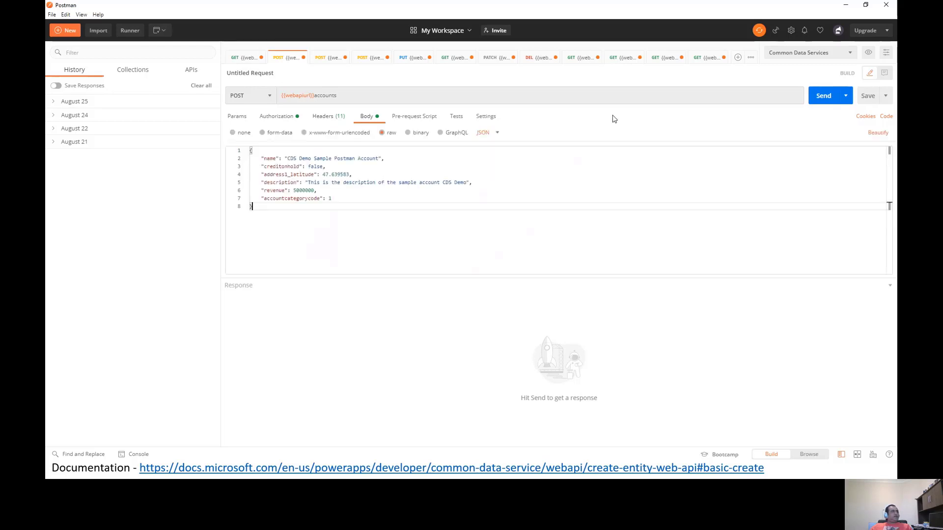
left_click(818, 97)
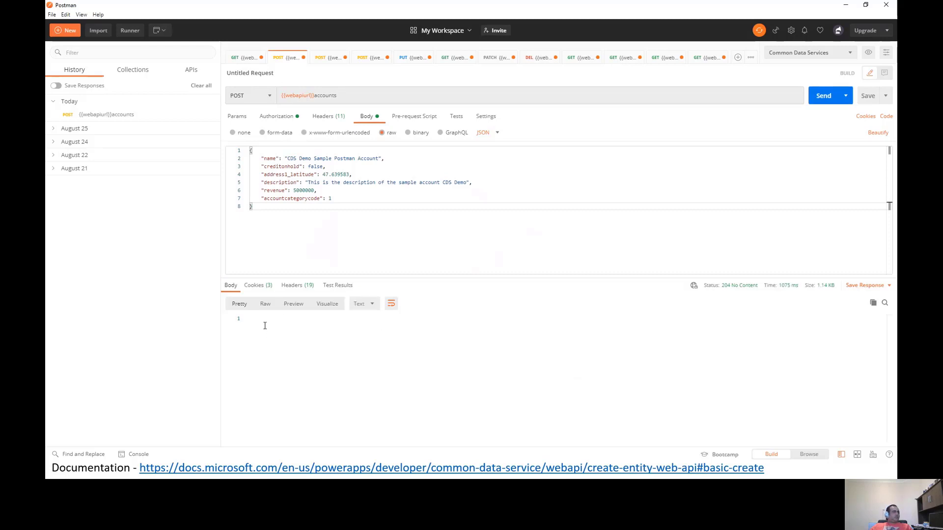
Step: Examine the response's body, cookies and headers, and highlight the created account's GUID in the OData-EntityId value
left_click(295, 287)
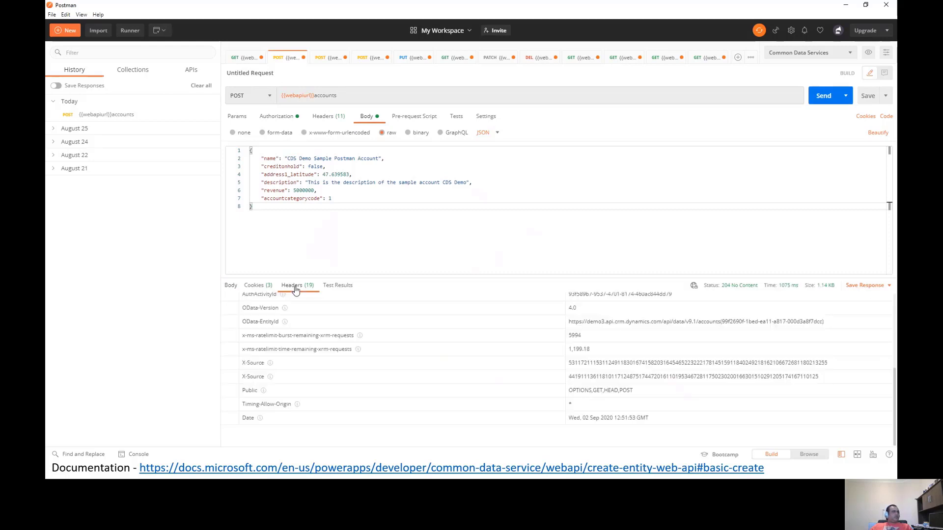
left_click(234, 288)
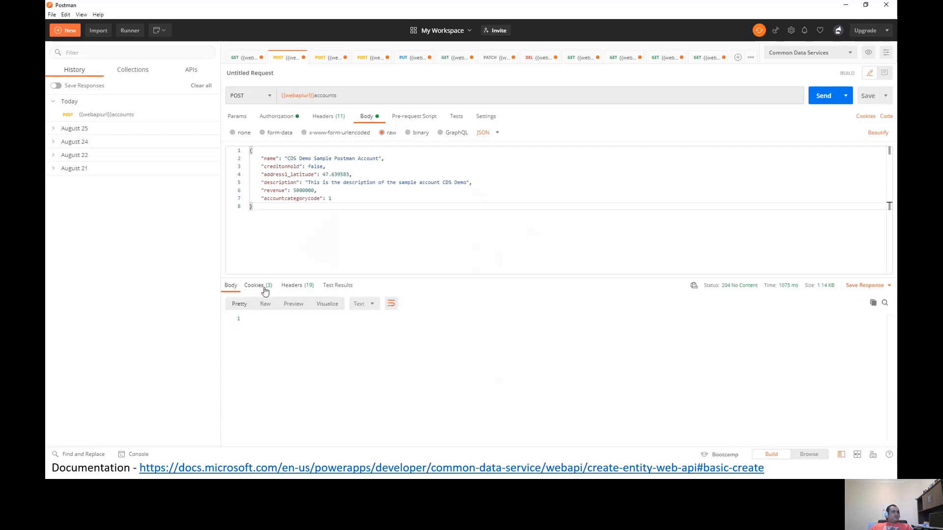
left_click(268, 291)
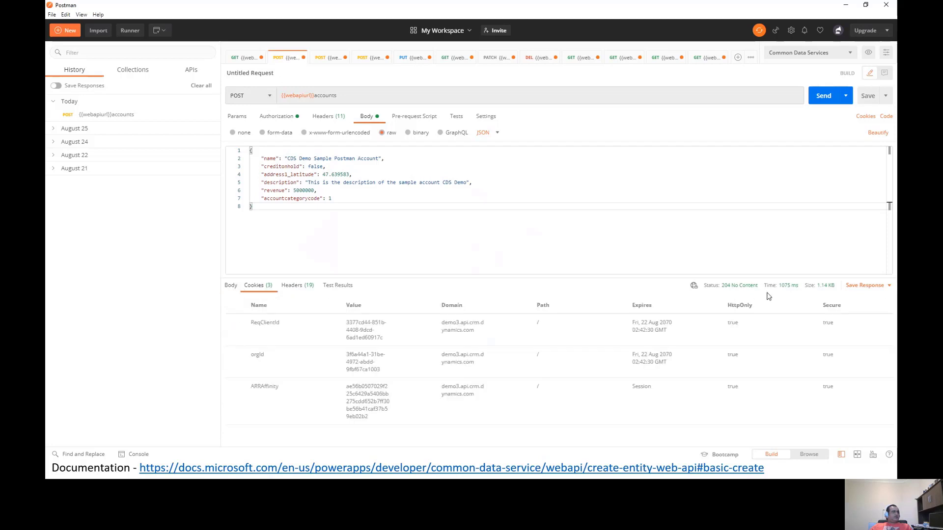
left_click(295, 288)
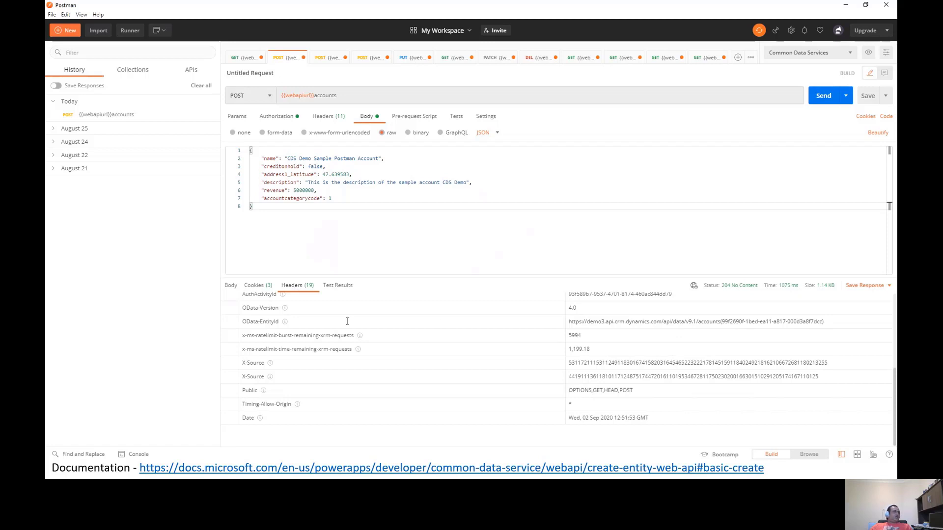
scroll(347, 321, "up", 5)
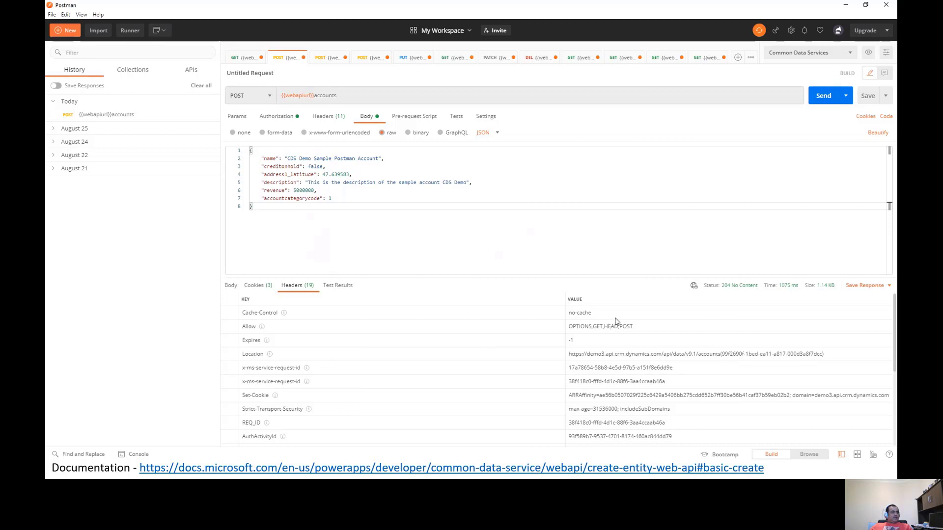
scroll(617, 320, "down", 3)
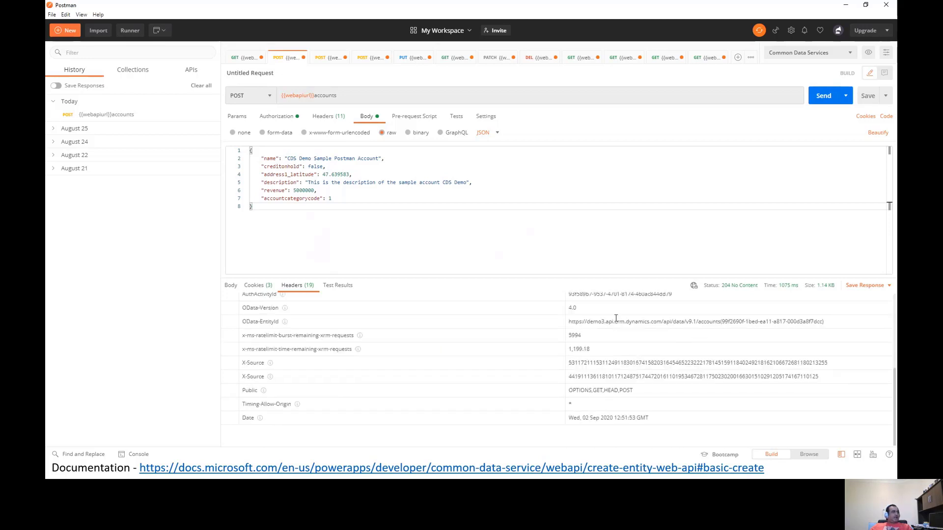
scroll(616, 318, "up", 1)
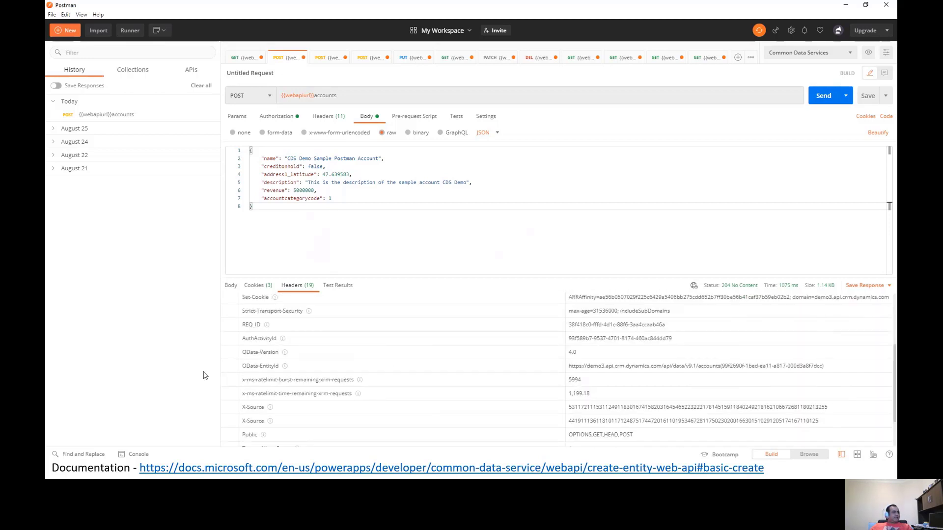
left_click_drag(722, 365, 824, 363)
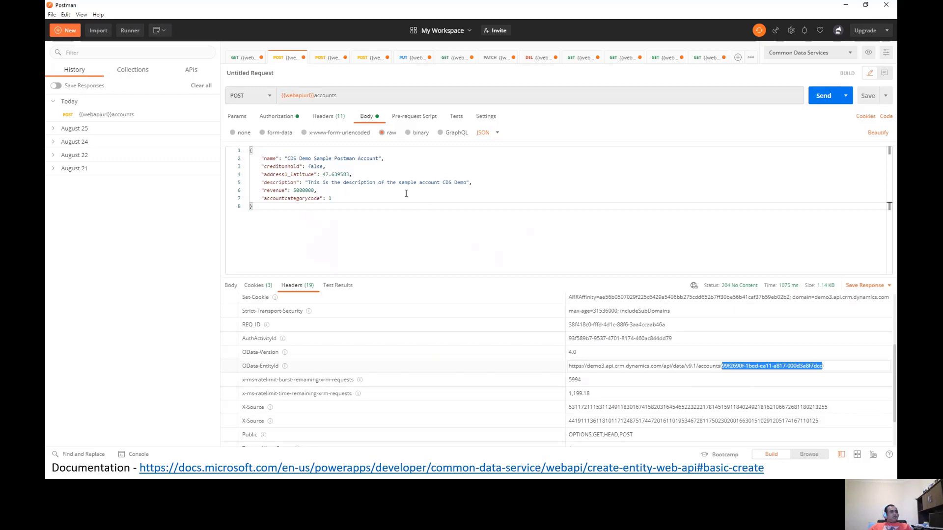
Step: Open the deep insert accounts POST request, generate a new access token and apply it to that request
left_click(328, 61)
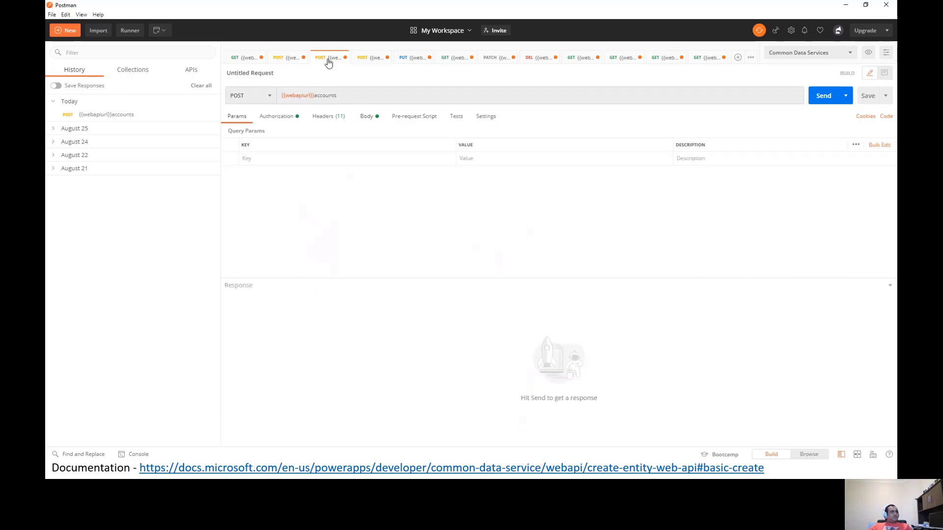
left_click(277, 117)
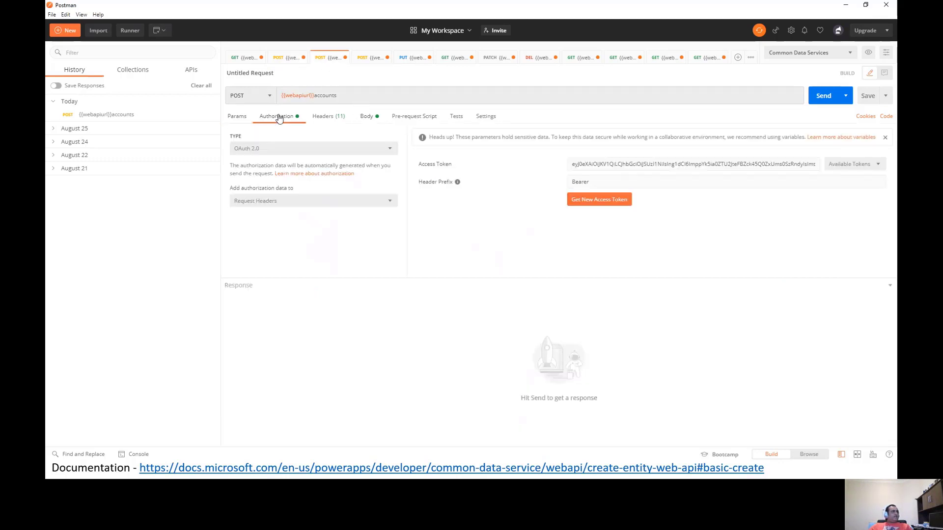
left_click(609, 204)
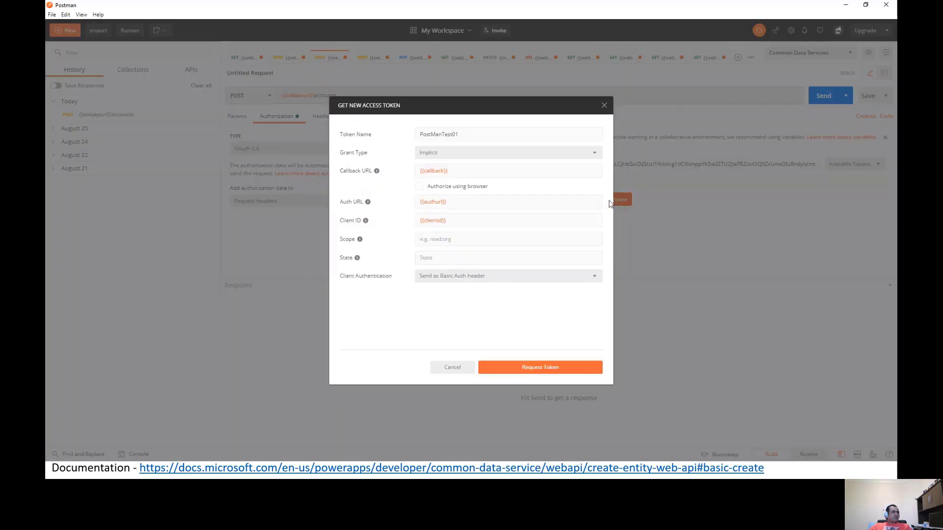
left_click(550, 369)
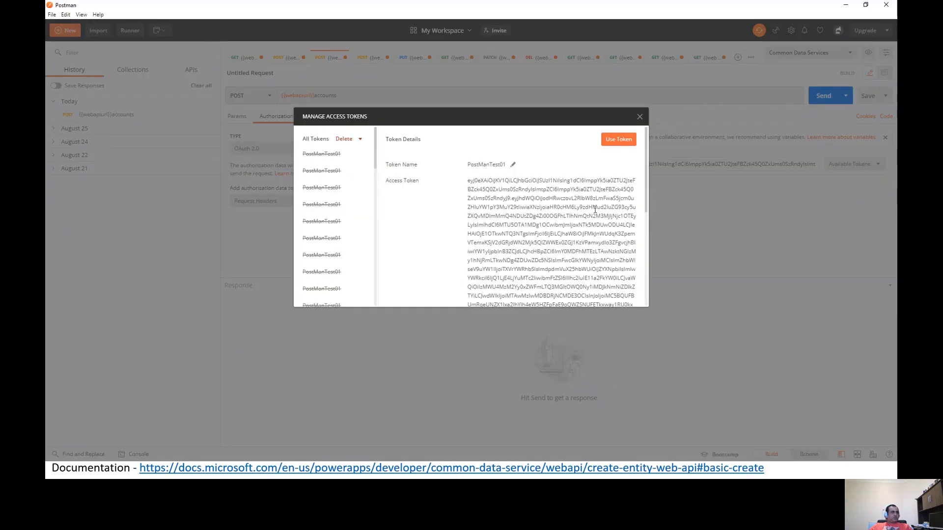
left_click(618, 140)
Step: In the deep insert request's JSON body, prefix the account name and the task subject with "CDS Demo"
left_click(366, 116)
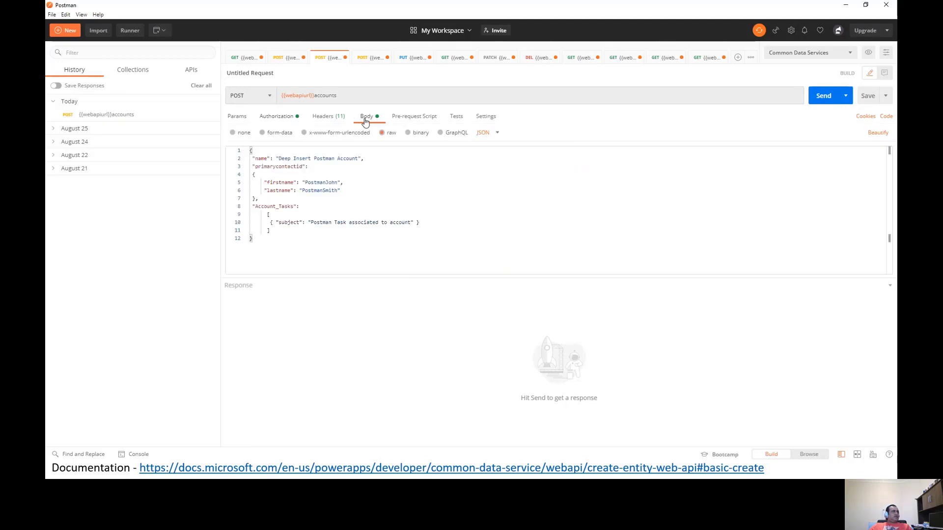
left_click(280, 159)
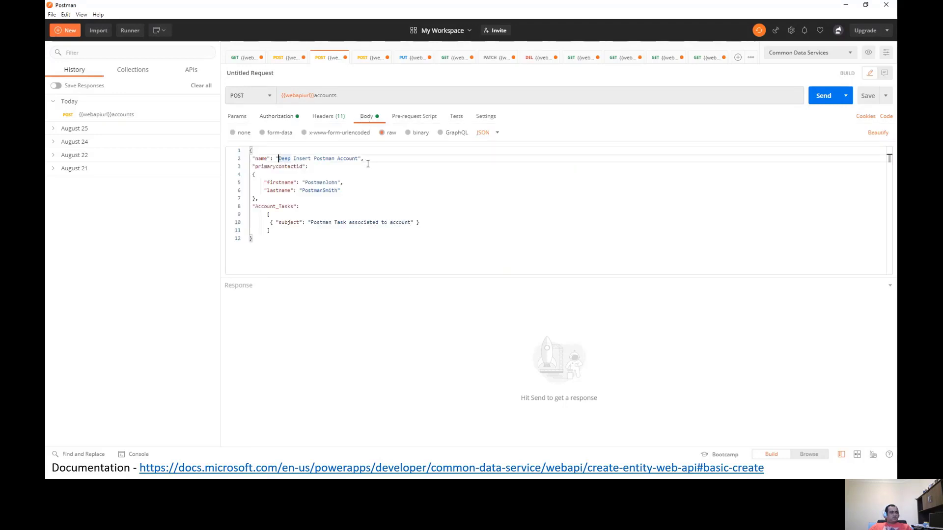
type("CDS Demo")
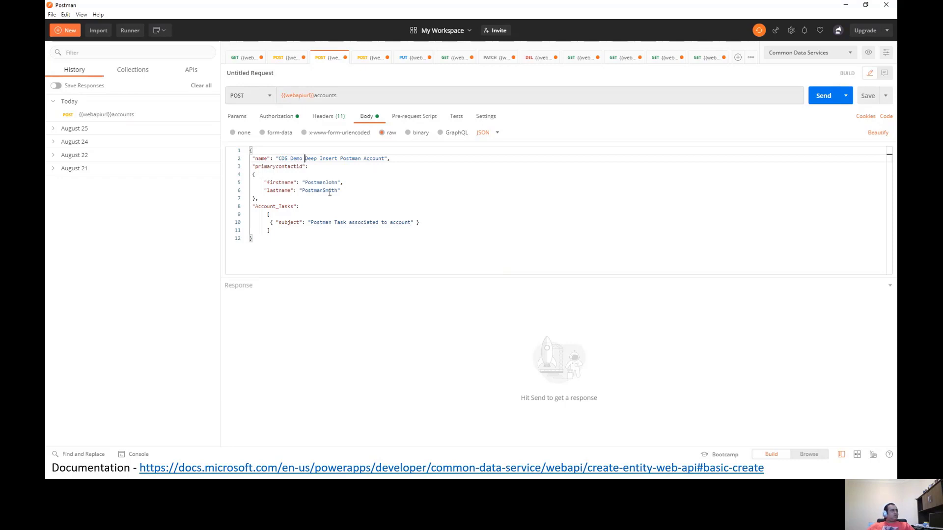
type("CDS Demo")
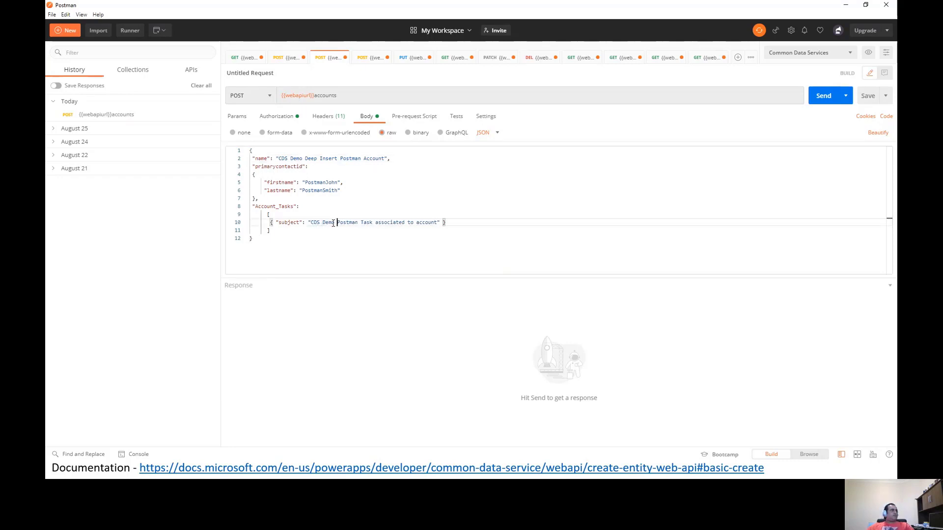
Step: Prefix the primary contact's firstname and lastname values in the JSON body with "CDS"
left_click(303, 182)
type("CDS")
left_click(303, 190)
type("CDS")
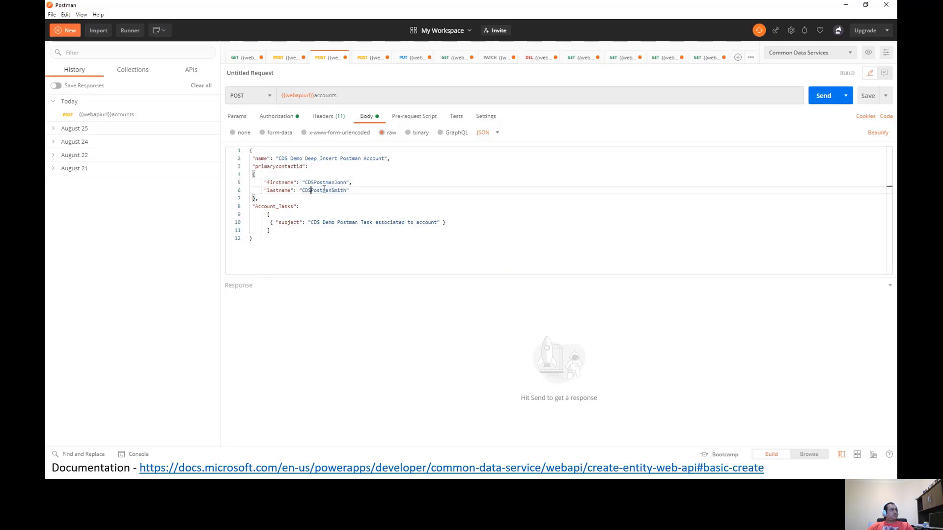
Step: Check the deep insert request's headers, parameters and JSON body, and send the POST request to create the account with its contact and task
left_click(337, 120)
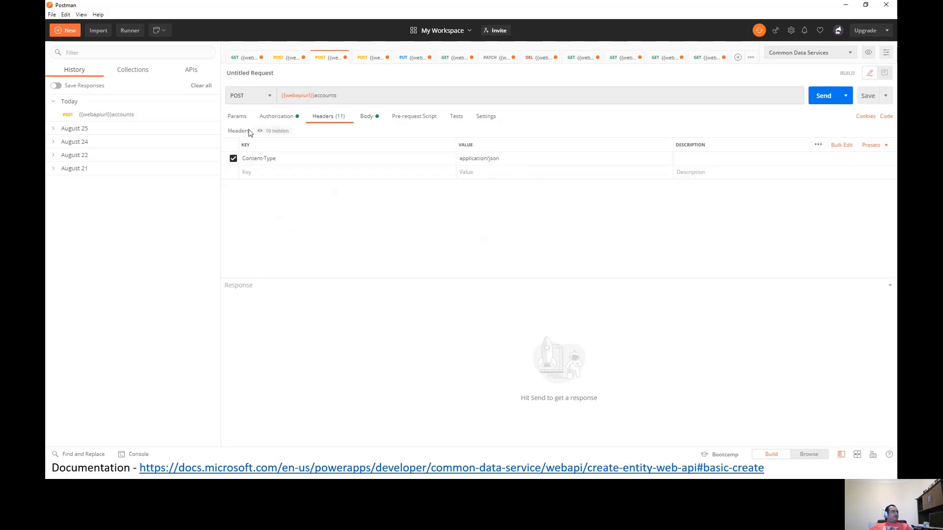
left_click(234, 118)
left_click(368, 118)
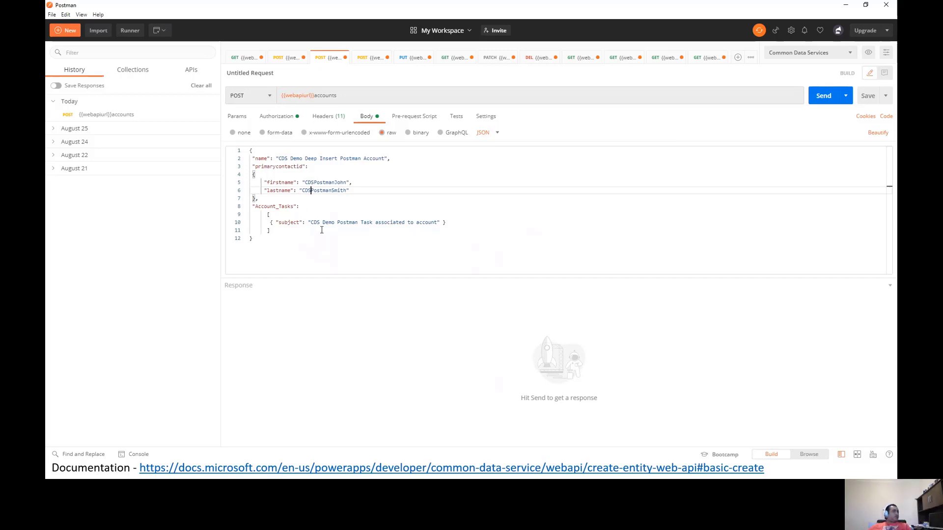
left_click(823, 97)
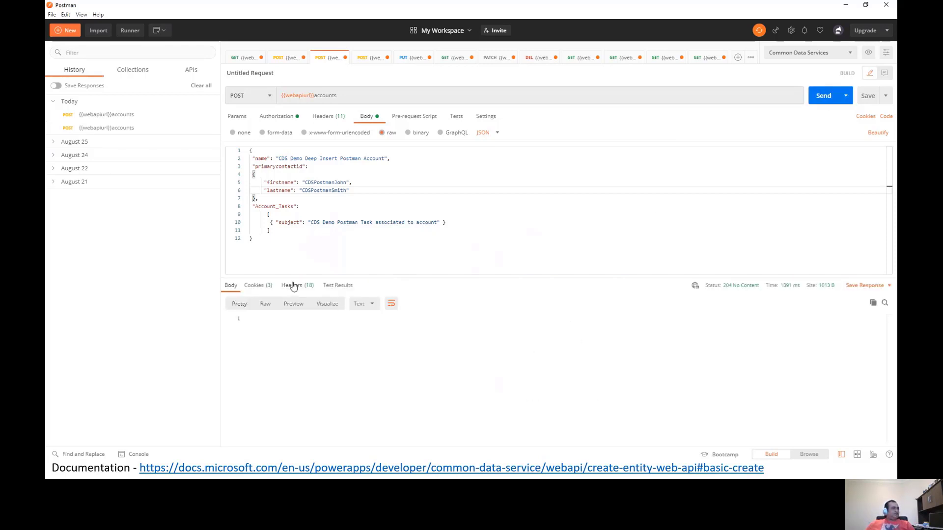
Step: Examine the deep insert response's headers and highlight the created account's GUID in the OData-EntityId value
left_click(294, 287)
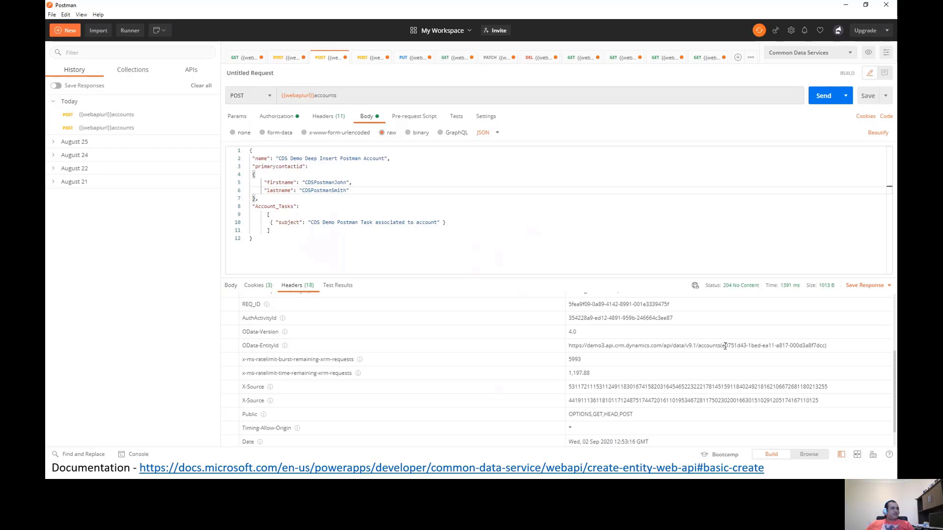
left_click_drag(722, 346, 827, 345)
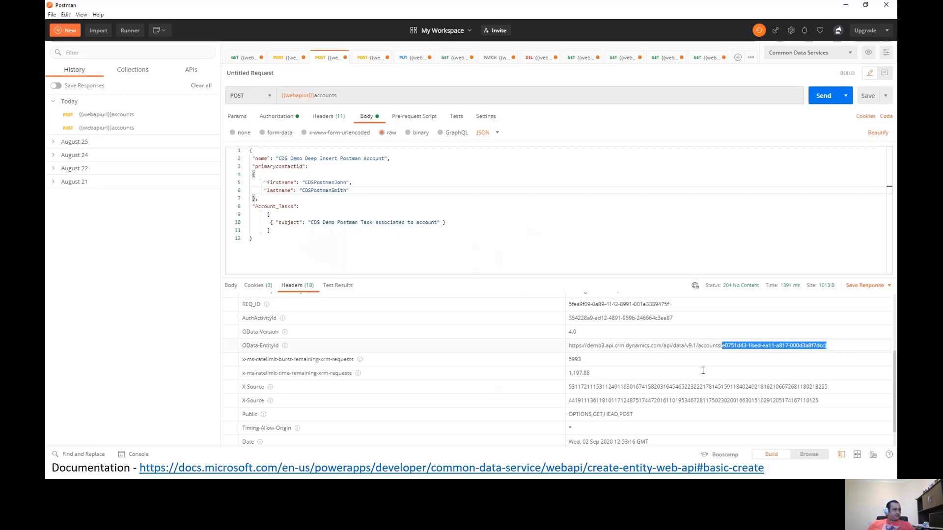
scroll(702, 365, "down", 1)
scroll(702, 365, "up", 5)
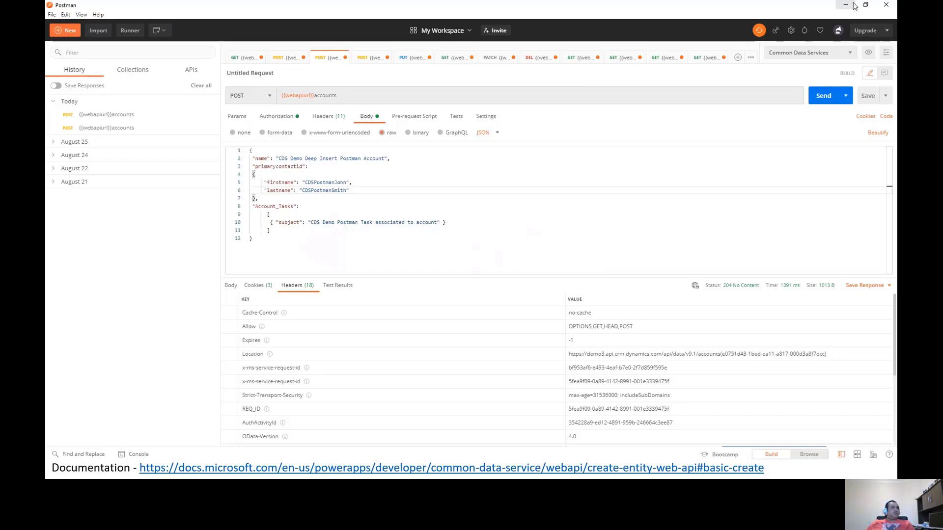
Step: Switch to the slide presentation and advance from the API Request - Create slide to the API Create Postman Demo slide
key("alt+Tab")
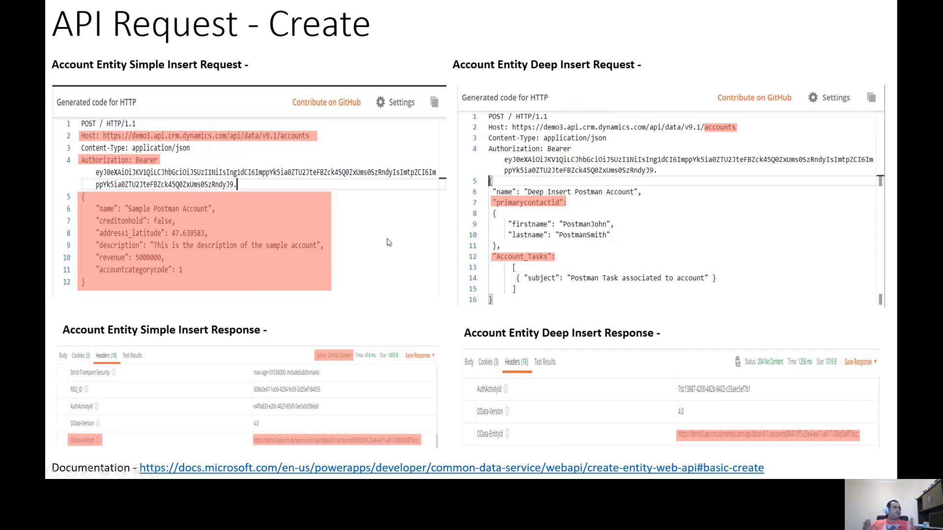
key("Right")
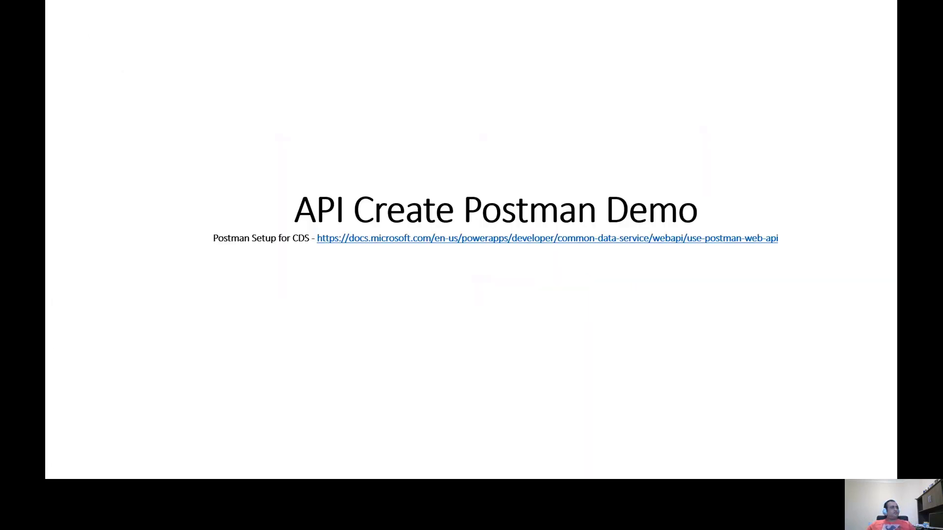